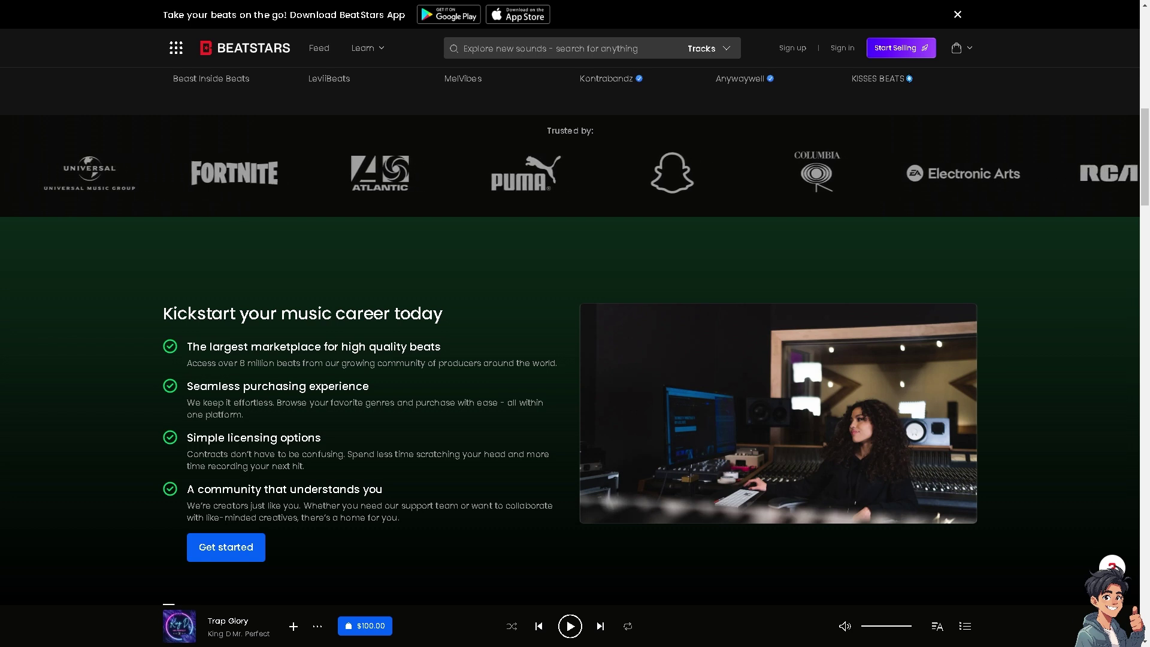
# Scroll back to the top of the BeatStars homepage.
pyautogui.press('Home')
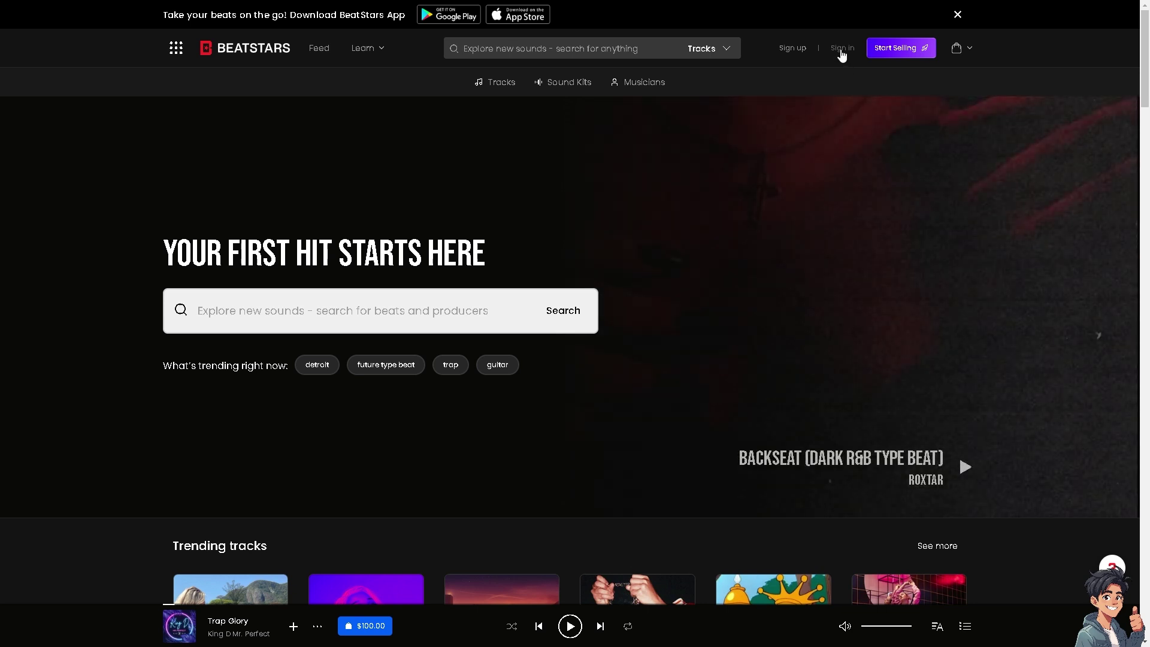
# Go to the BeatStars sign-up page from the top bar.
pyautogui.click(800, 48)
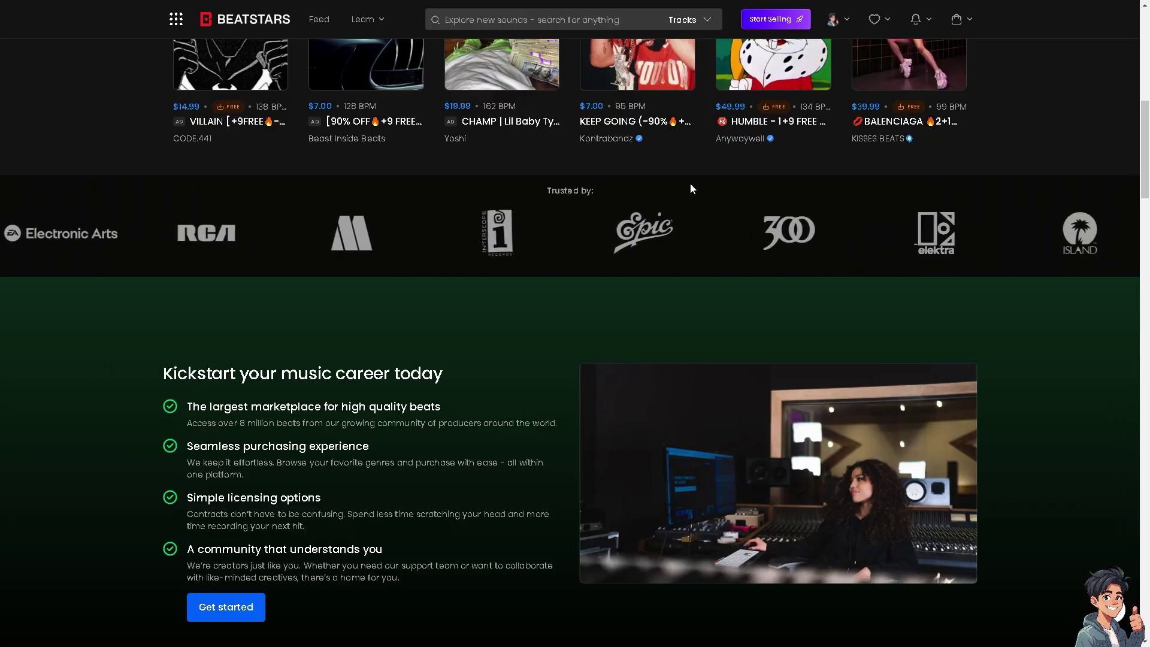
# Go to Account Settings through the avatar dropdown menu.
pyautogui.click(848, 20)
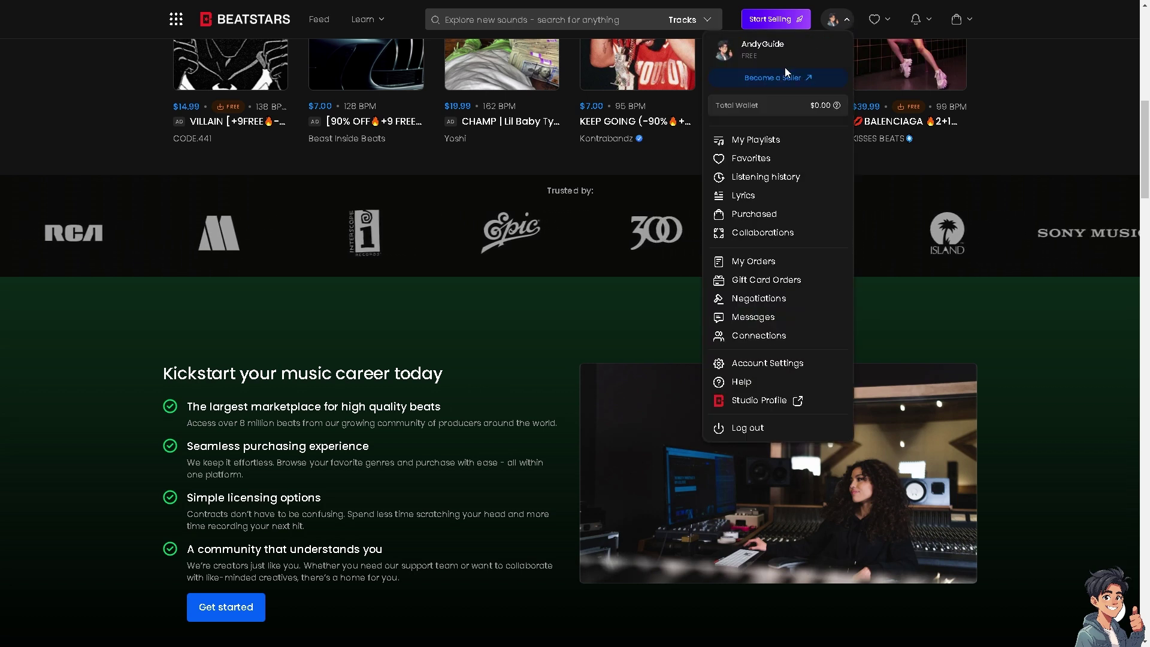
pyautogui.click(744, 364)
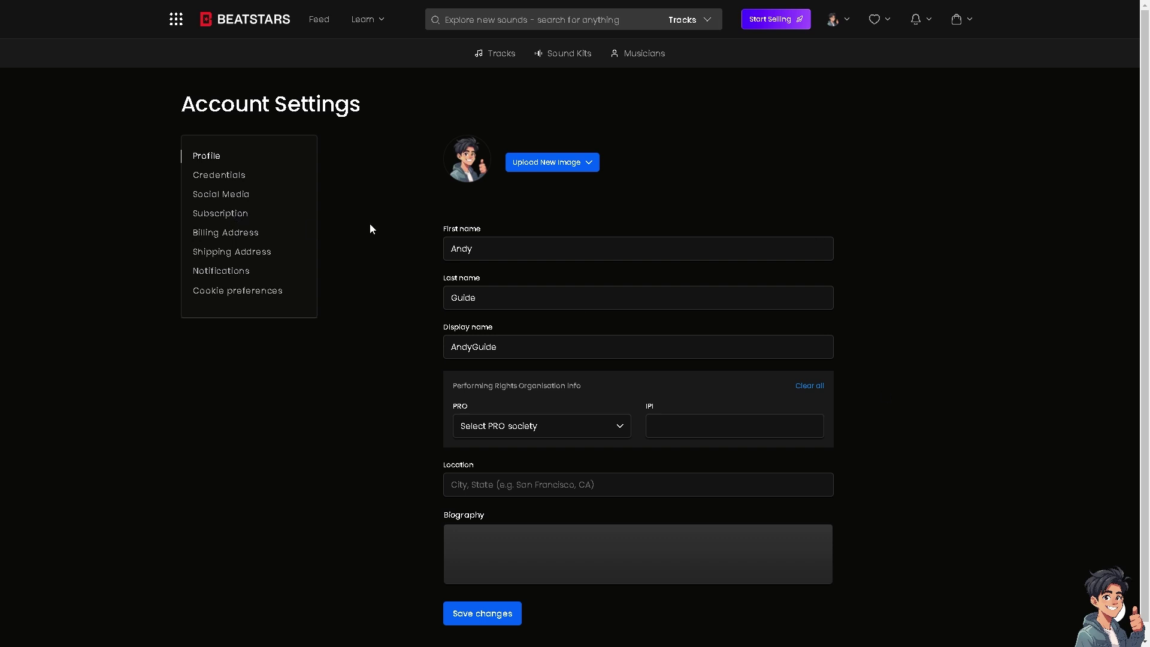
# Show the Subscription section and its extra options menu.
pyautogui.click(233, 217)
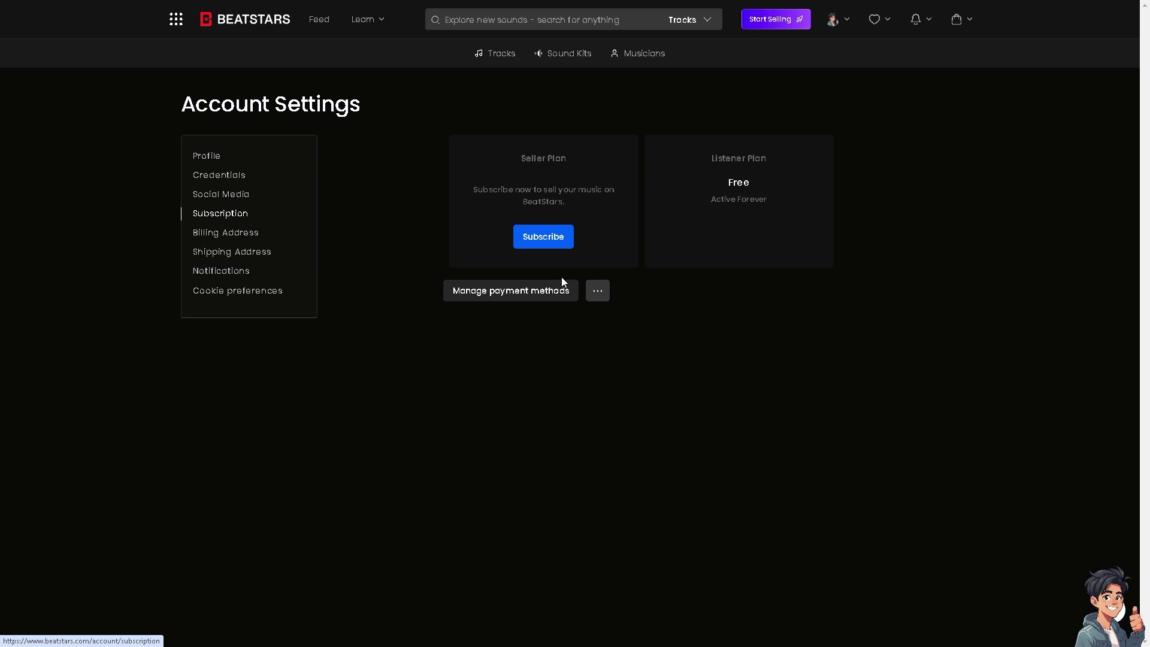
pyautogui.click(597, 294)
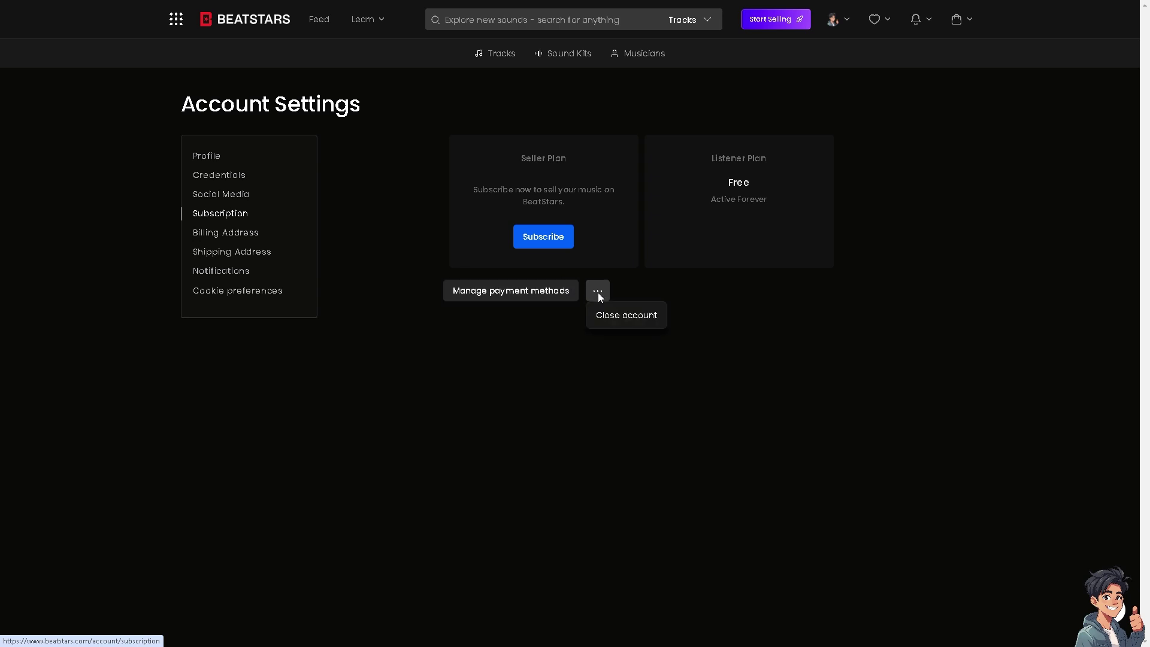
pyautogui.click(514, 294)
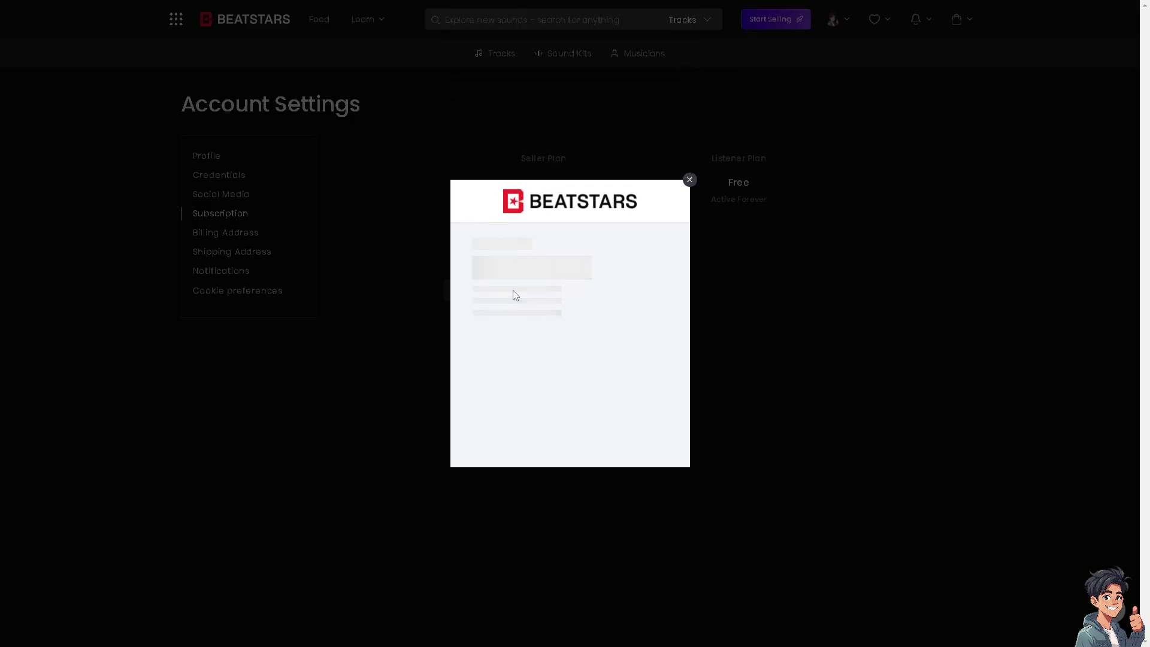
pyautogui.click(503, 294)
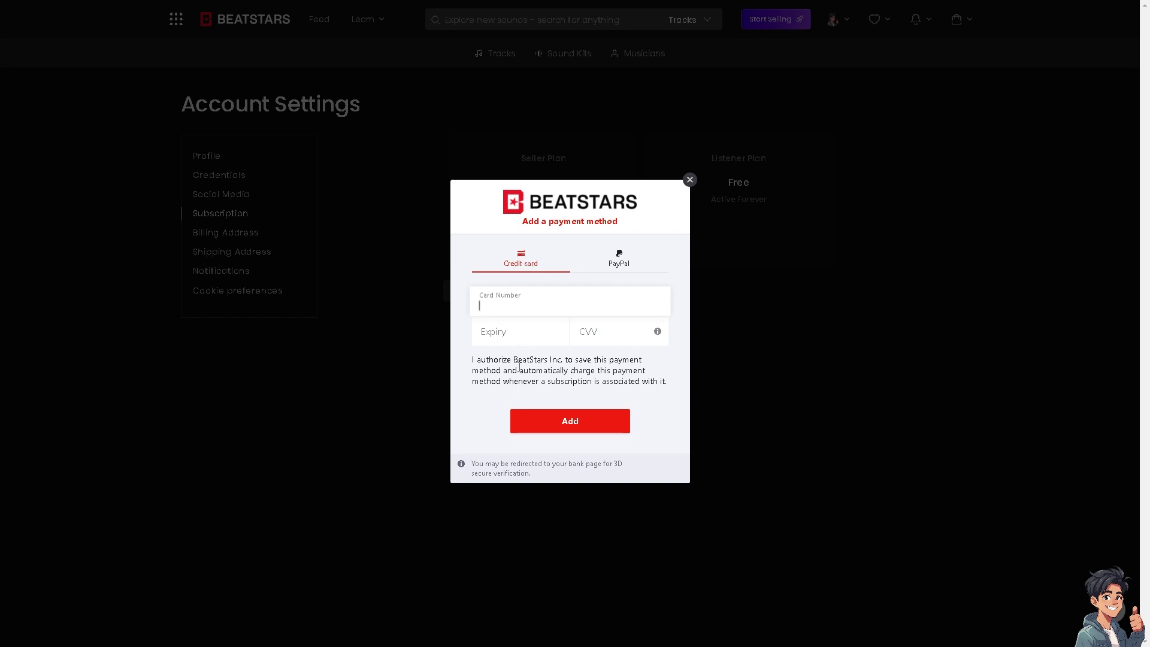
pyautogui.click(620, 262)
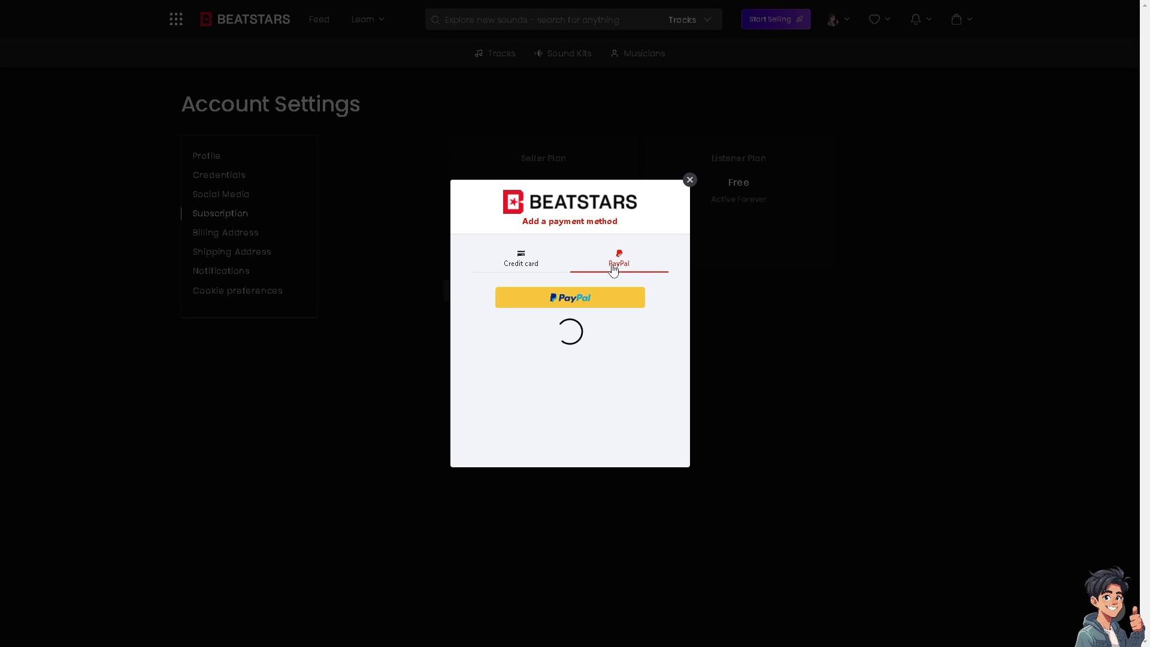
pyautogui.click(549, 302)
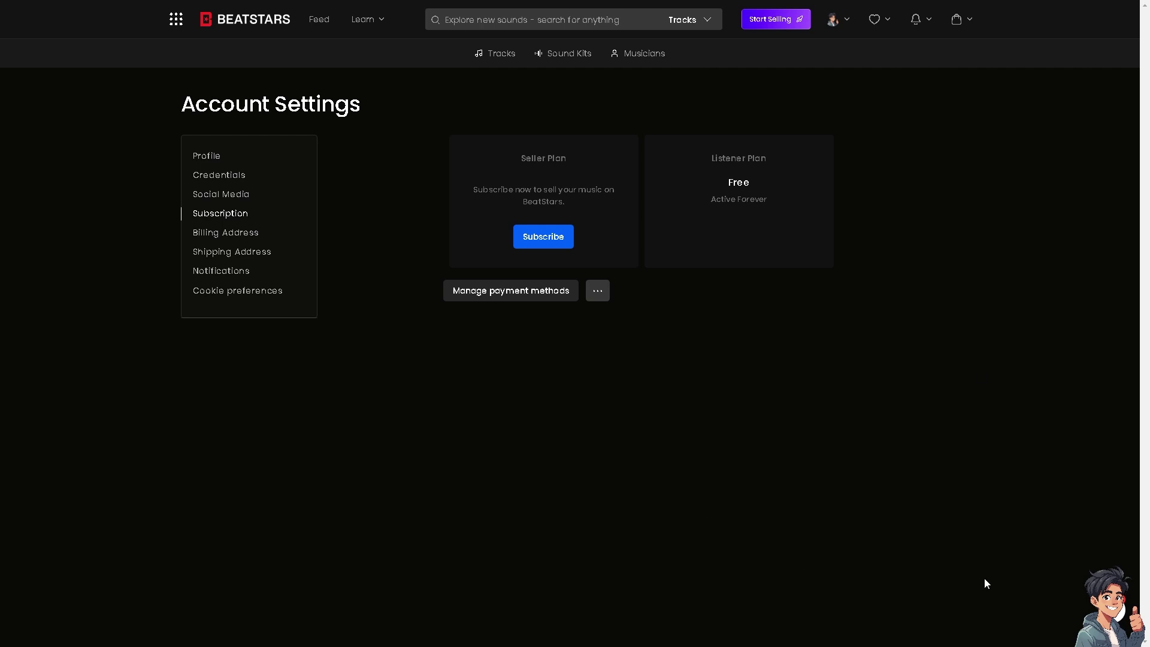
# Ask the Virtual Agent chat 'how to connect paypal to beatstars'.
pyautogui.click(1111, 605)
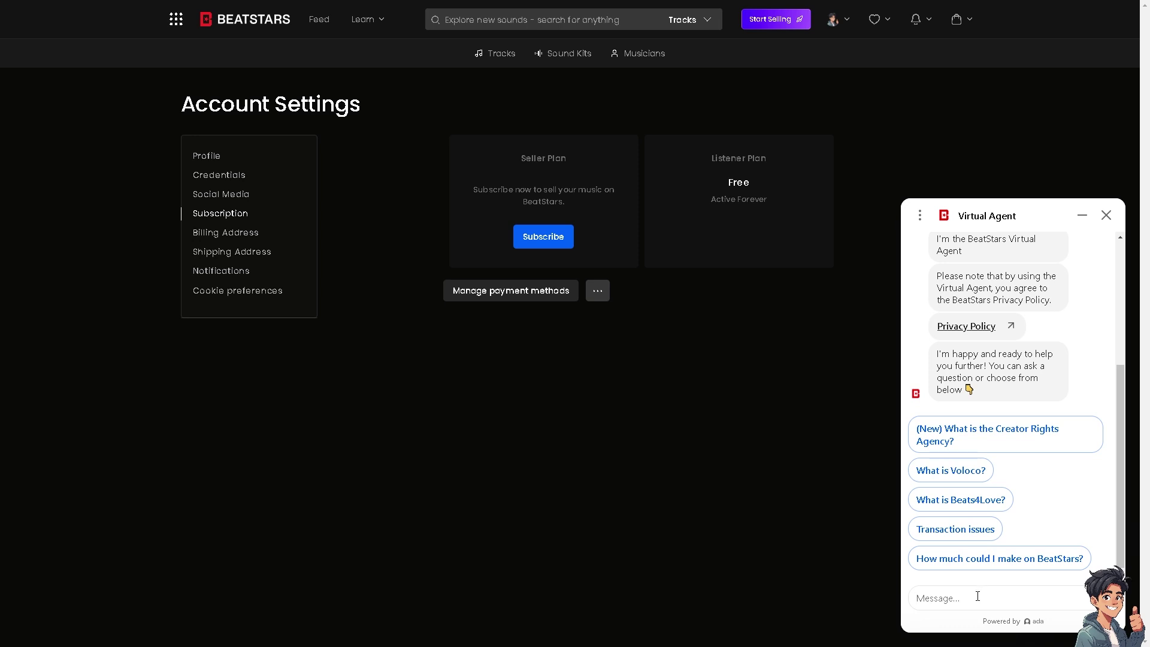
pyautogui.write('how to connect paypal to beatstars')
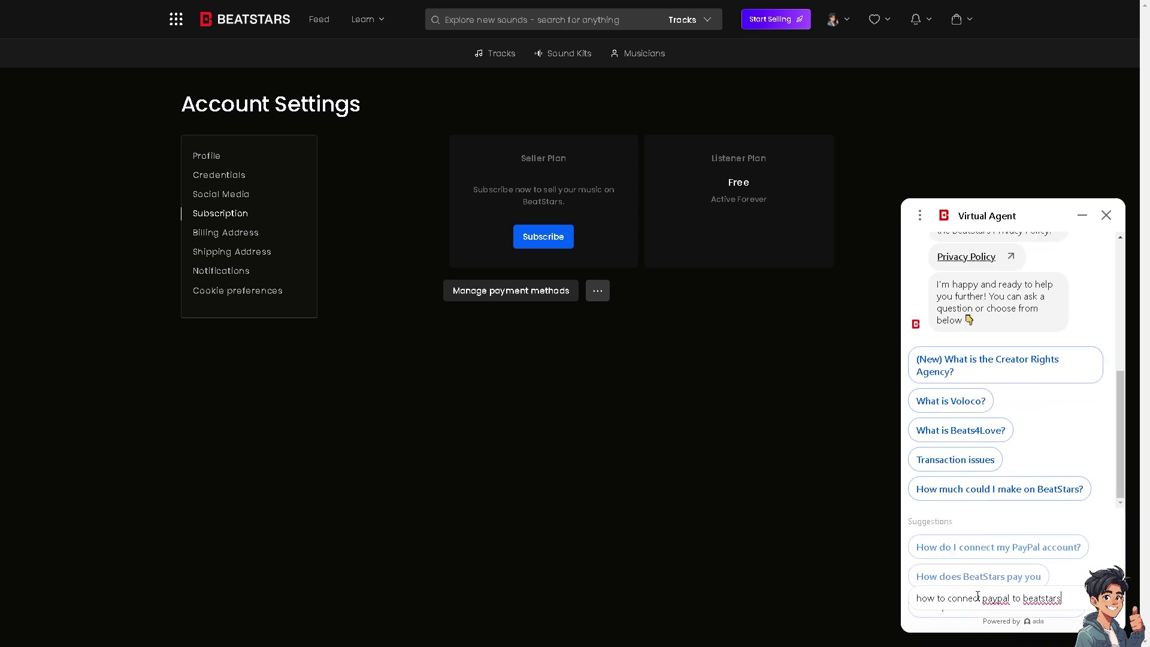
pyautogui.press('Return')
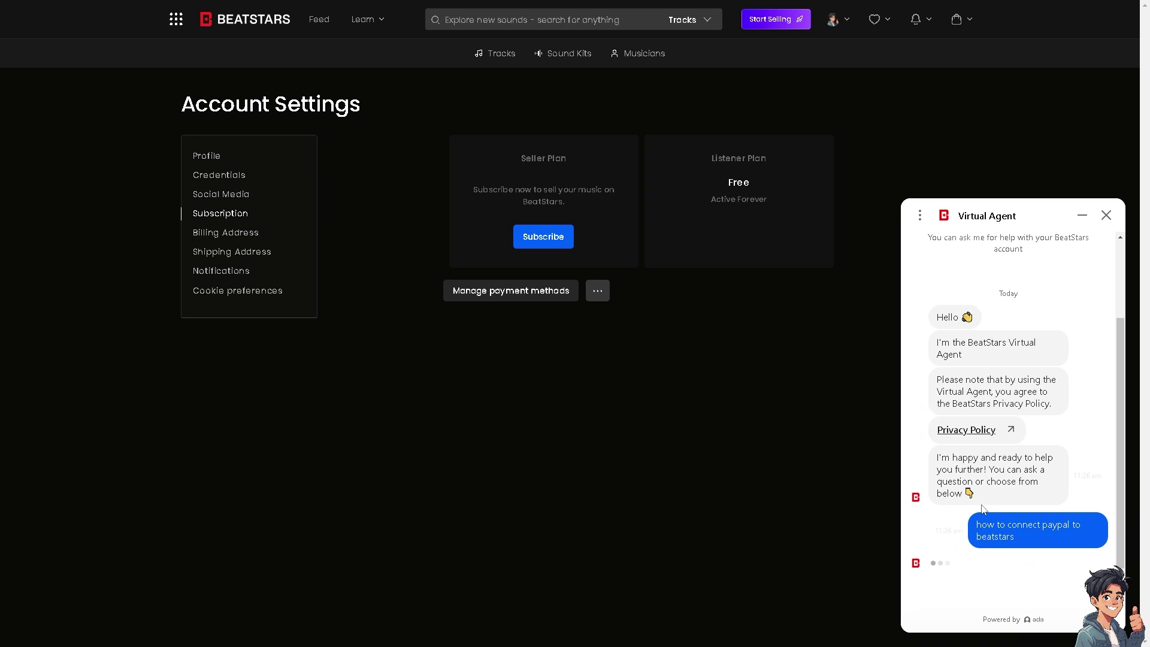